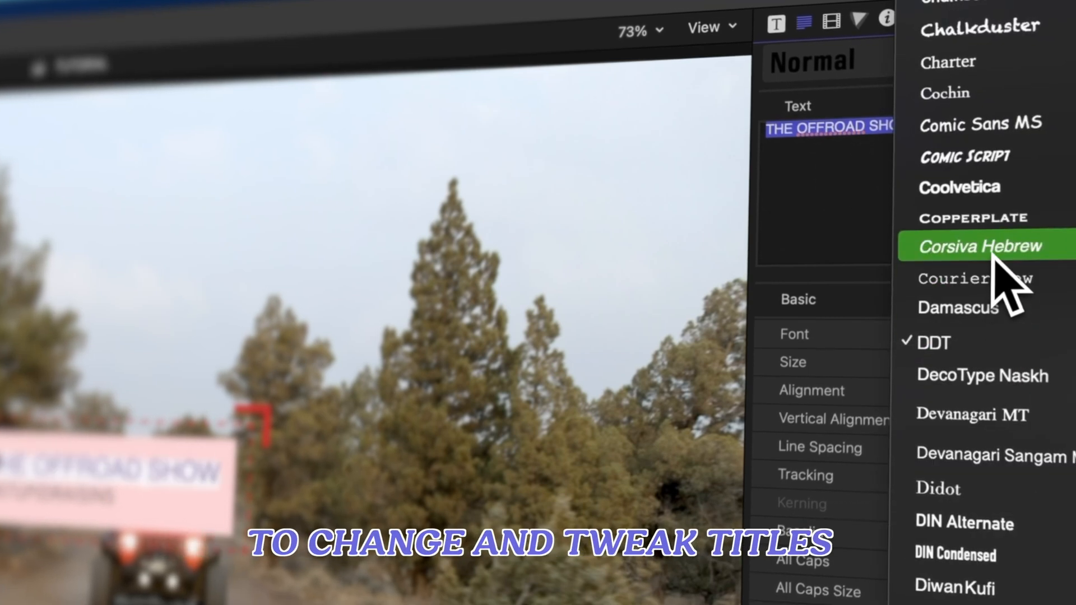
Set the lower-third title's font to Copperplate.
{"action": "left_click", "coordinate": [993, 217]}
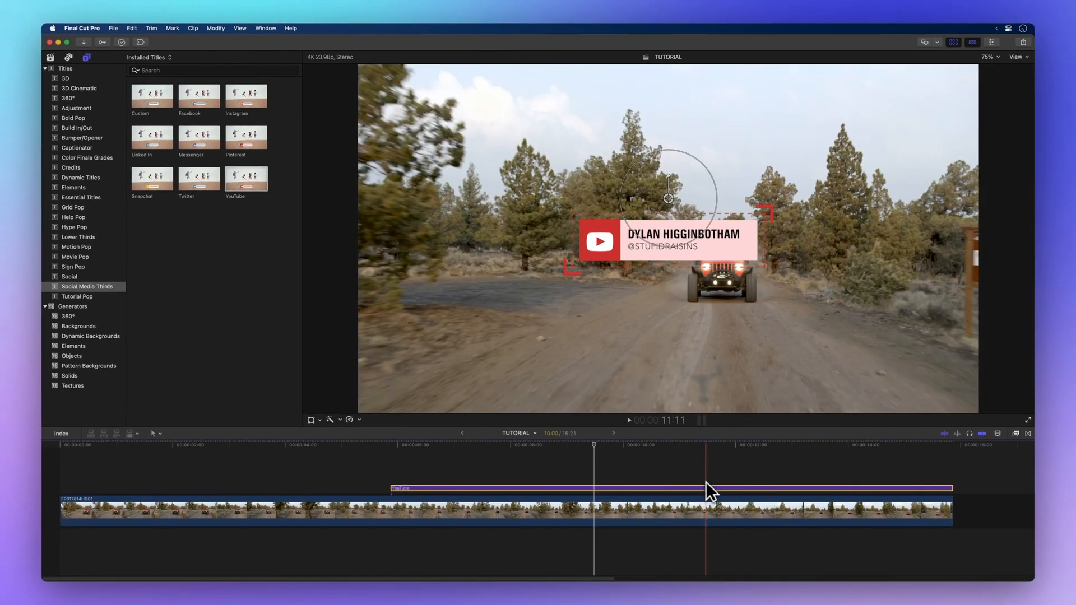
Edit the name line to read 'THE OFFROAD SHOW' and bring up the Inspector.
{"action": "double_click", "coordinate": [706, 486]}
{"action": "type", "text": "THE OFFROAD SHOW"}
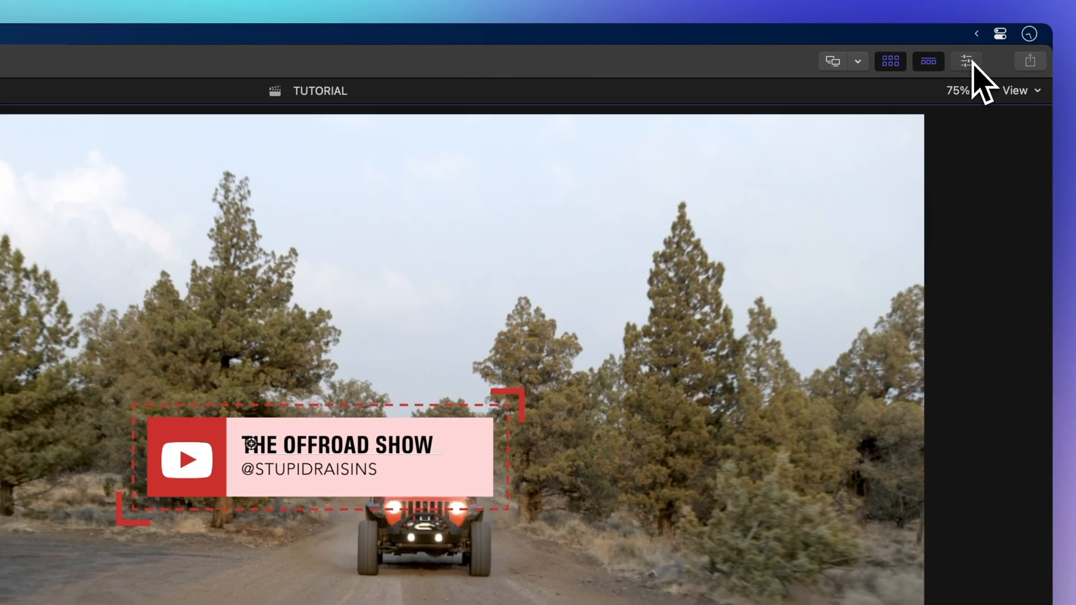
{"action": "left_click", "coordinate": [969, 61]}
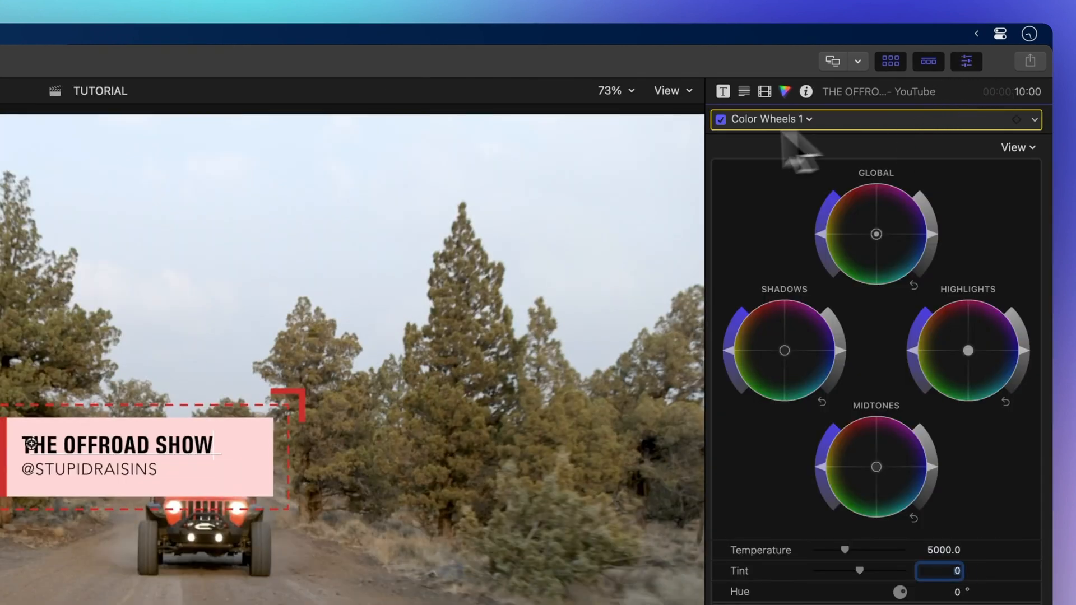
Switch the main title line from DDT to Copperplate in the Text inspector.
{"action": "left_click", "coordinate": [744, 89]}
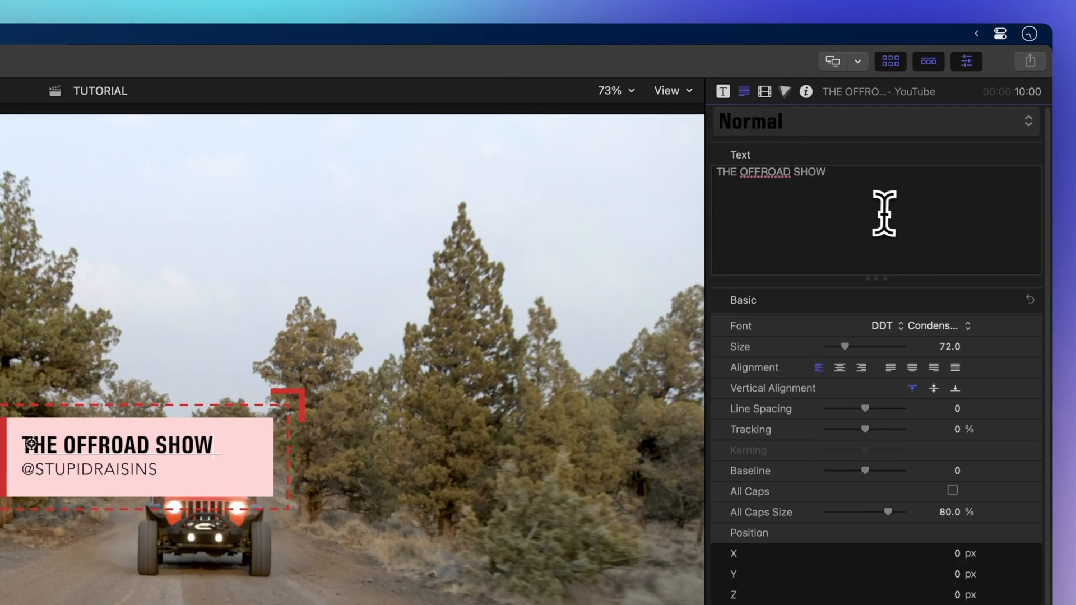
{"action": "left_click", "coordinate": [881, 327]}
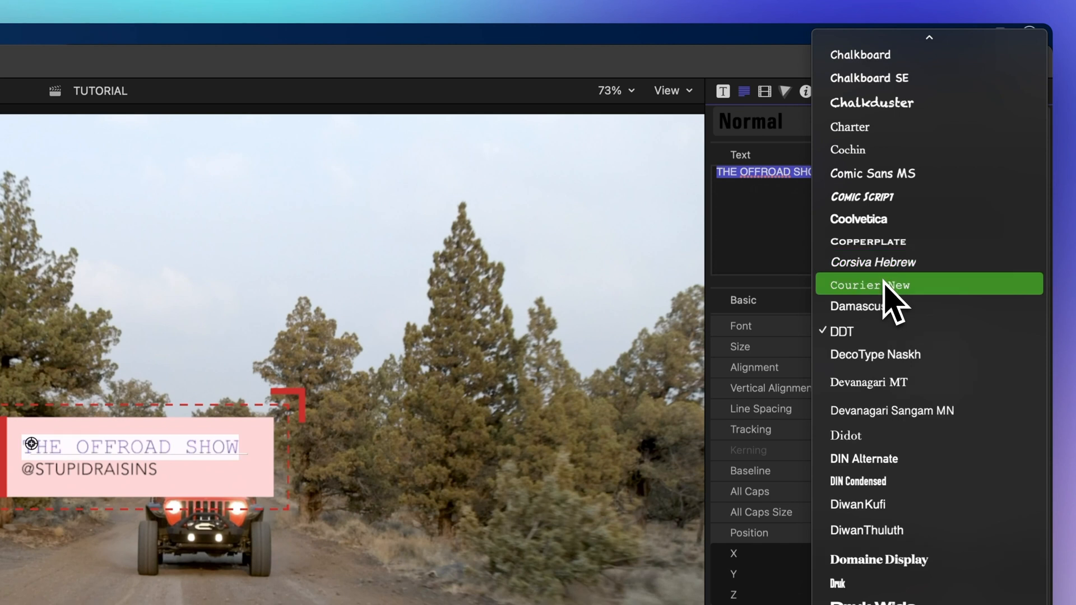
{"action": "left_click", "coordinate": [883, 242]}
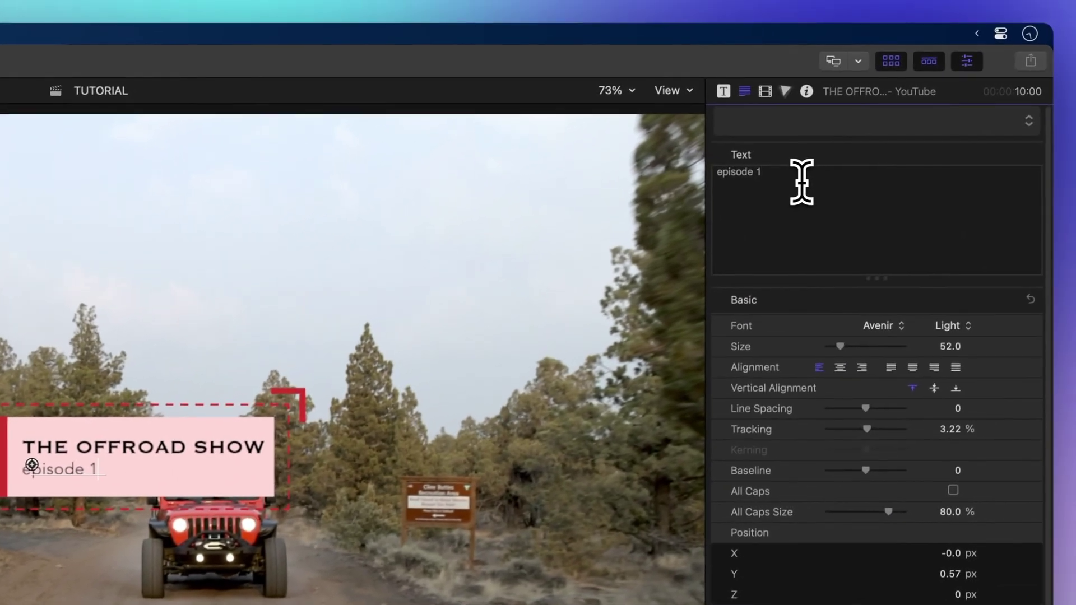
Edit the second line to 'episode 1' and set it in Avenir Next Regular at size 59.
{"action": "left_click", "coordinate": [798, 199]}
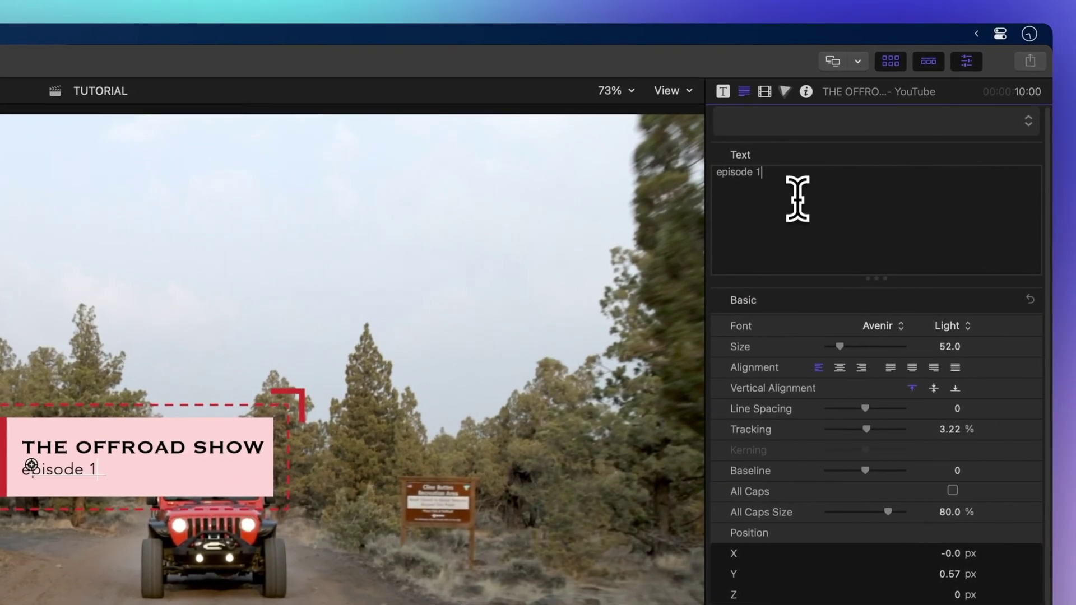
{"action": "left_click", "coordinate": [881, 326]}
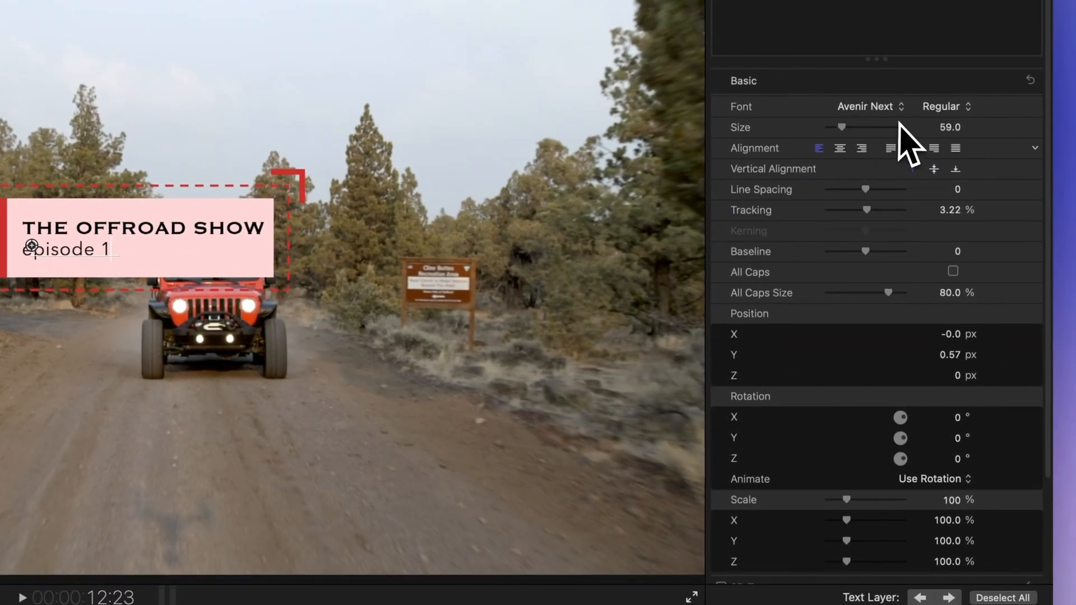
{"action": "scroll", "coordinate": [925, 274], "scroll_direction": "down", "scroll_amount": 5}
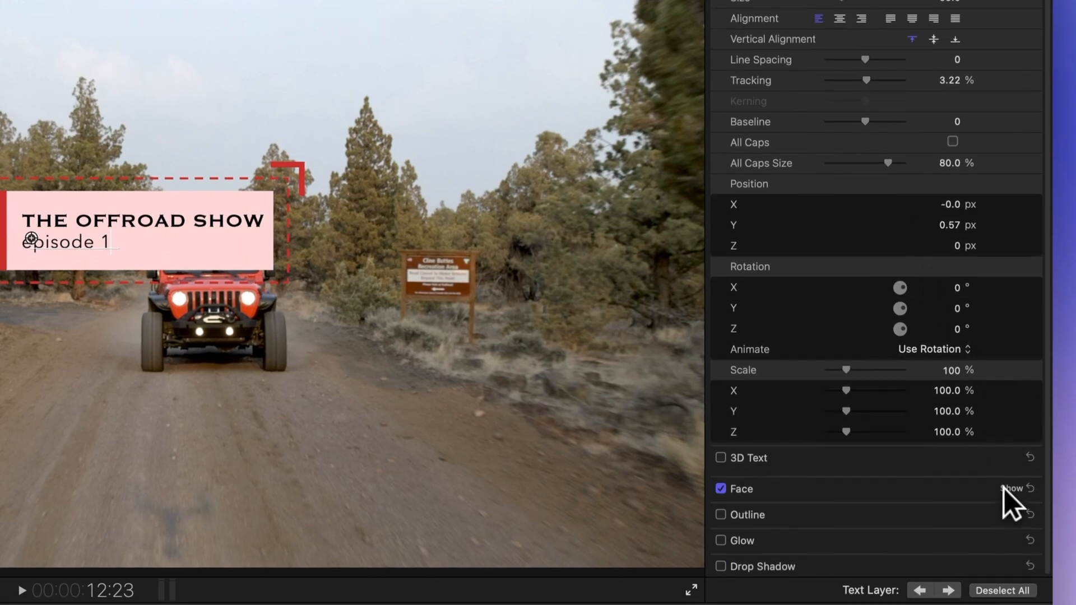
Colour the 'episode 1' text dark grey with the Tungsten pencil in Face settings.
{"action": "left_click", "coordinate": [1010, 496]}
{"action": "scroll", "coordinate": [1012, 492], "scroll_direction": "down", "scroll_amount": 3}
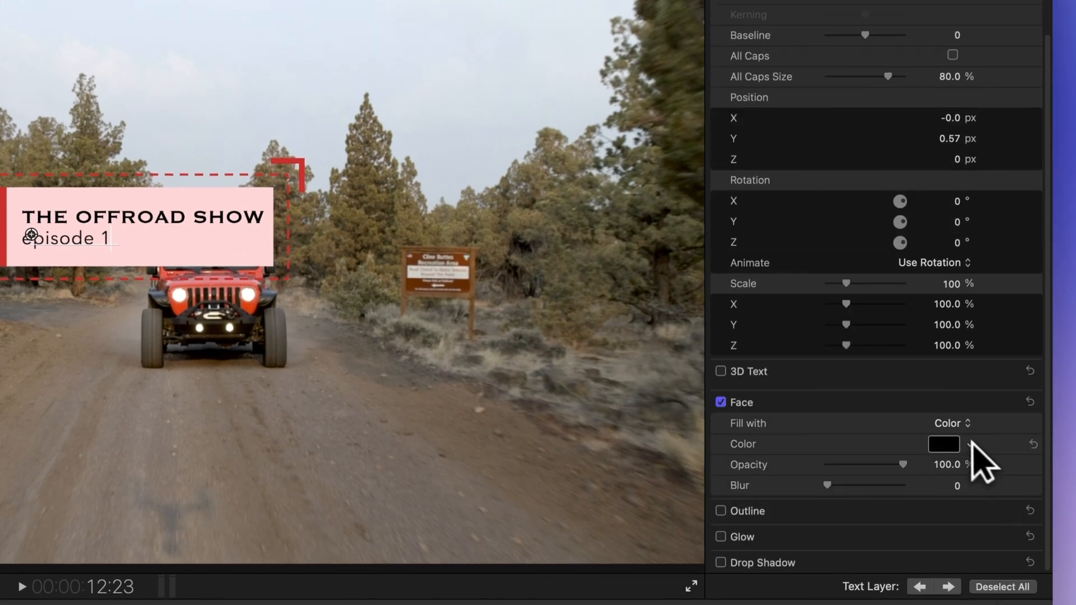
{"action": "left_click", "coordinate": [952, 443]}
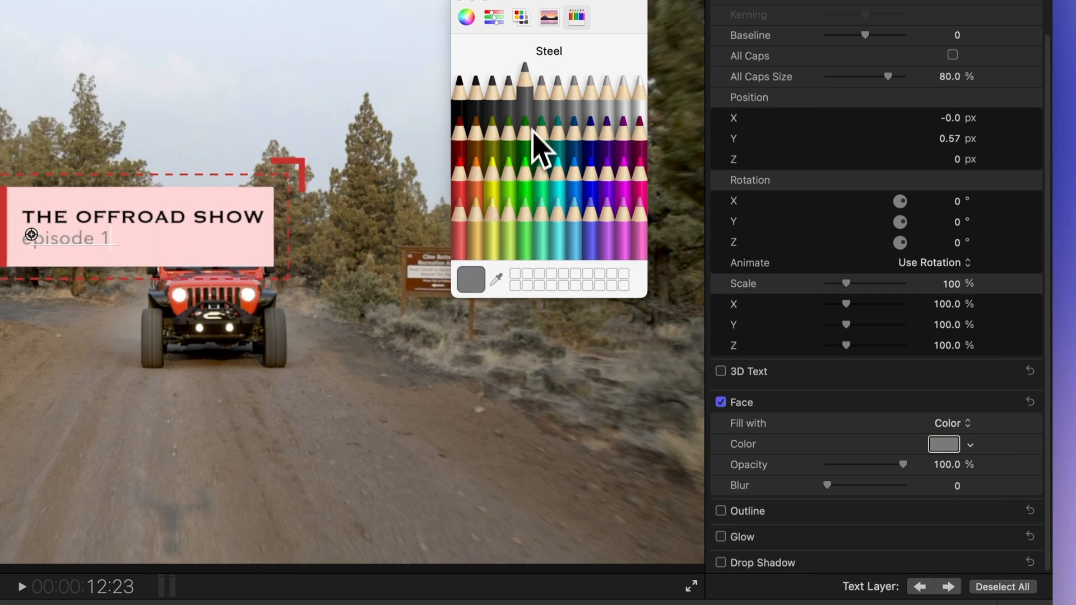
{"action": "left_click", "coordinate": [493, 97]}
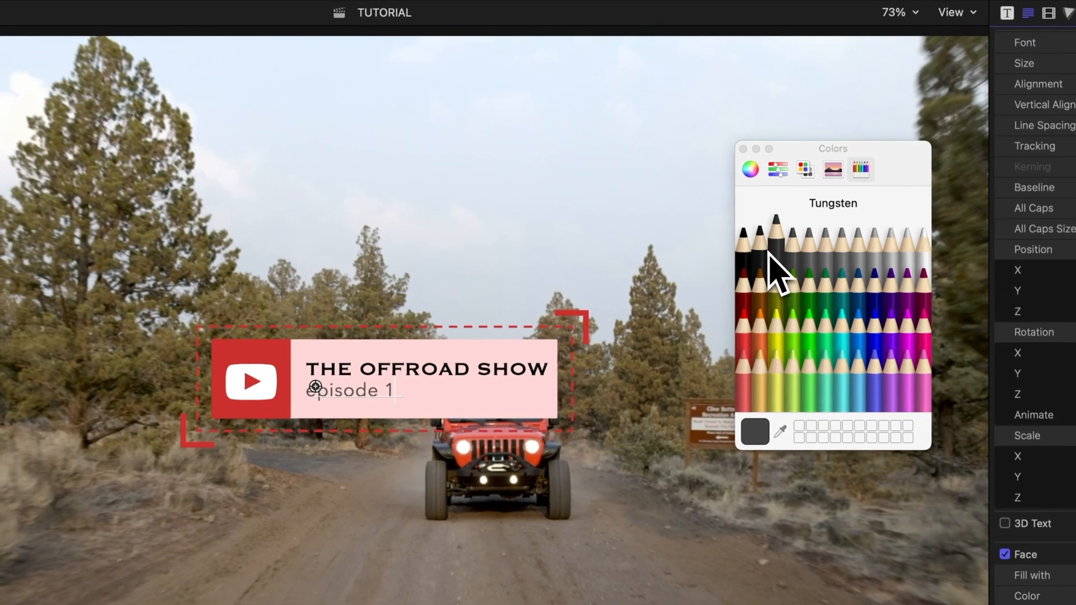
{"action": "left_click", "coordinate": [743, 149]}
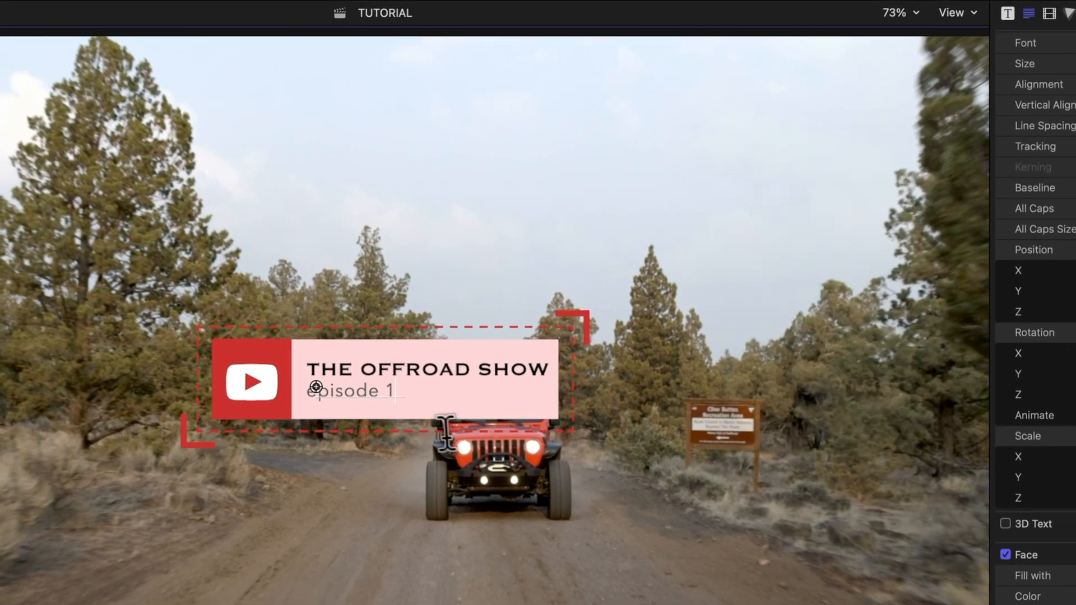
{"action": "left_click_drag", "start_coordinate": [316, 388], "coordinate": [317, 385]}
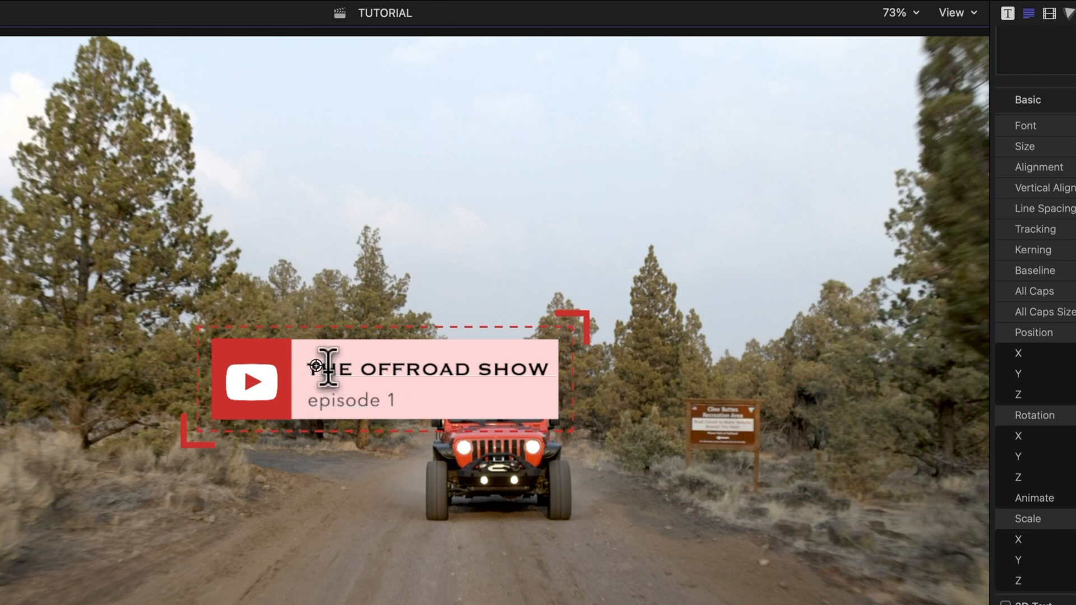
Nudge the 'episode 1' line left and down, then play the title back.
{"action": "left_click_drag", "start_coordinate": [317, 396], "coordinate": [311, 389]}
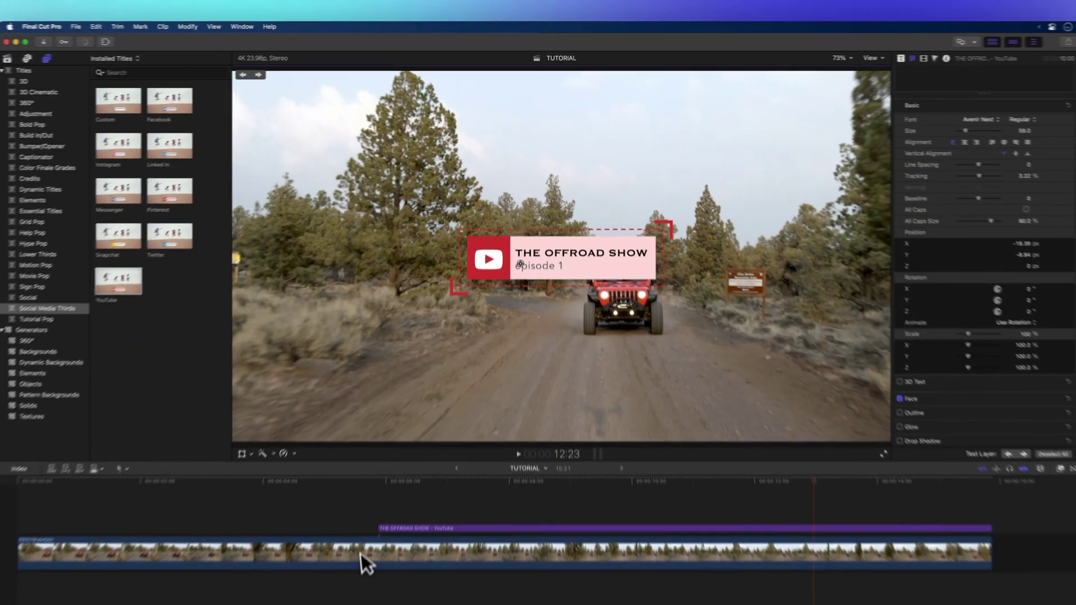
{"action": "key", "text": "space"}
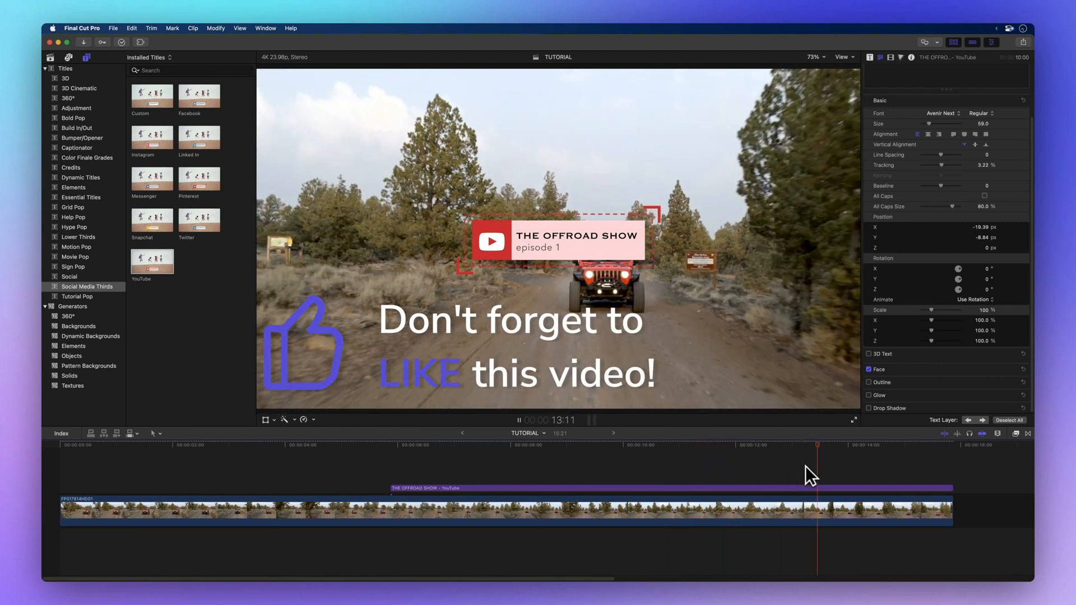
{"action": "key", "text": "space"}
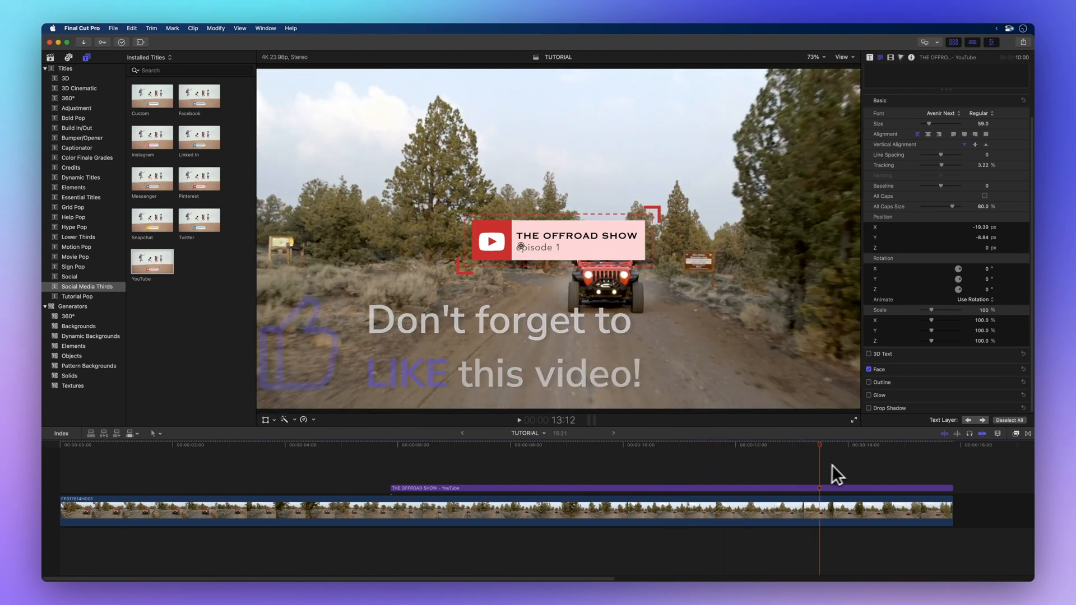
{"action": "left_click", "coordinate": [838, 488]}
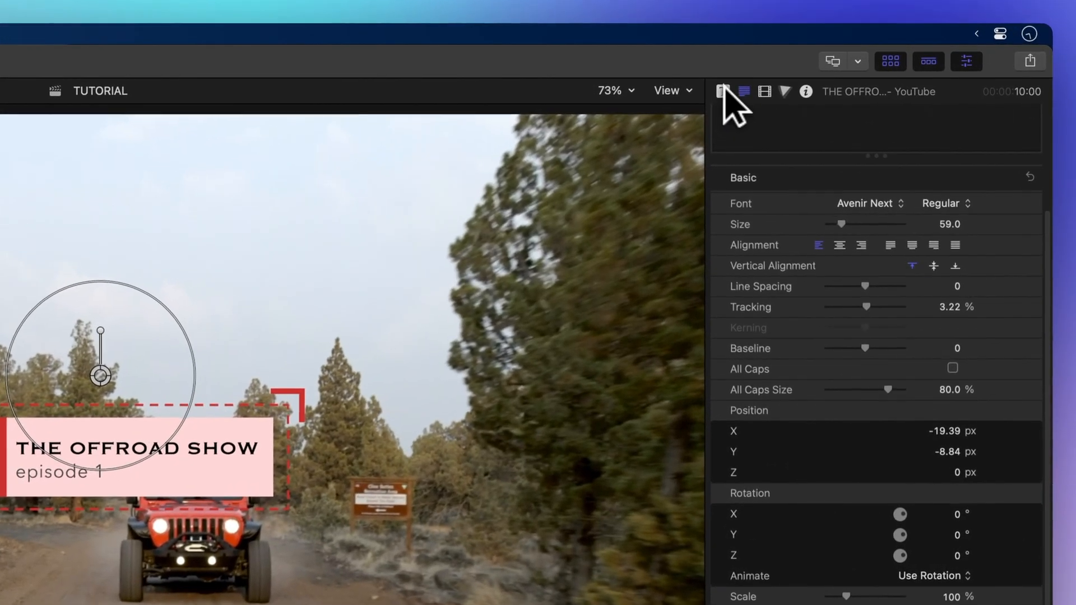
Enable Build In and recolour the Color 2 accents with the Grape pencil.
{"action": "left_click", "coordinate": [724, 90]}
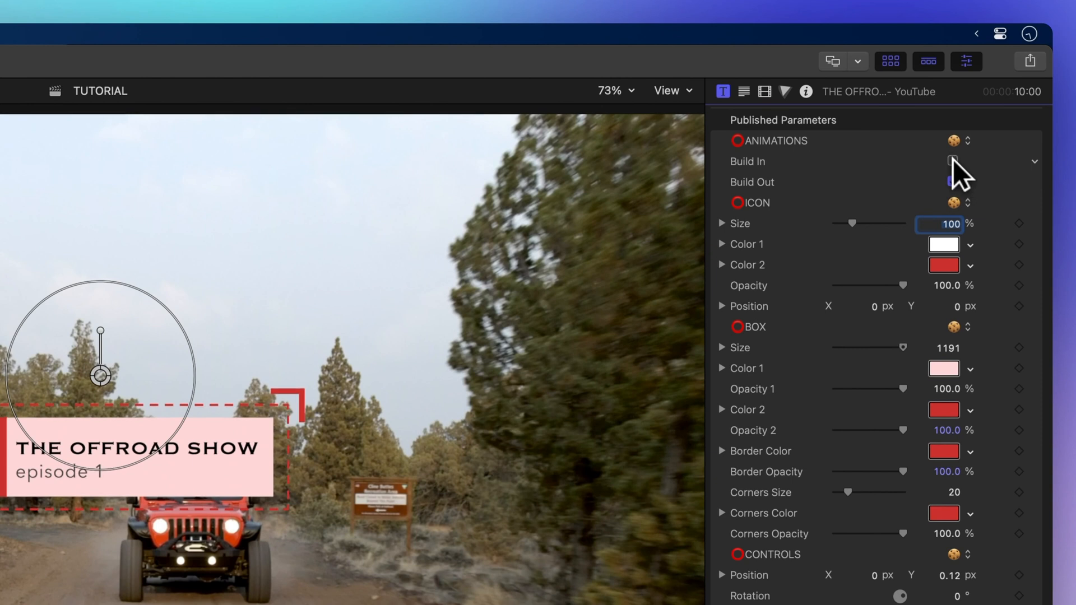
{"action": "left_click", "coordinate": [952, 161]}
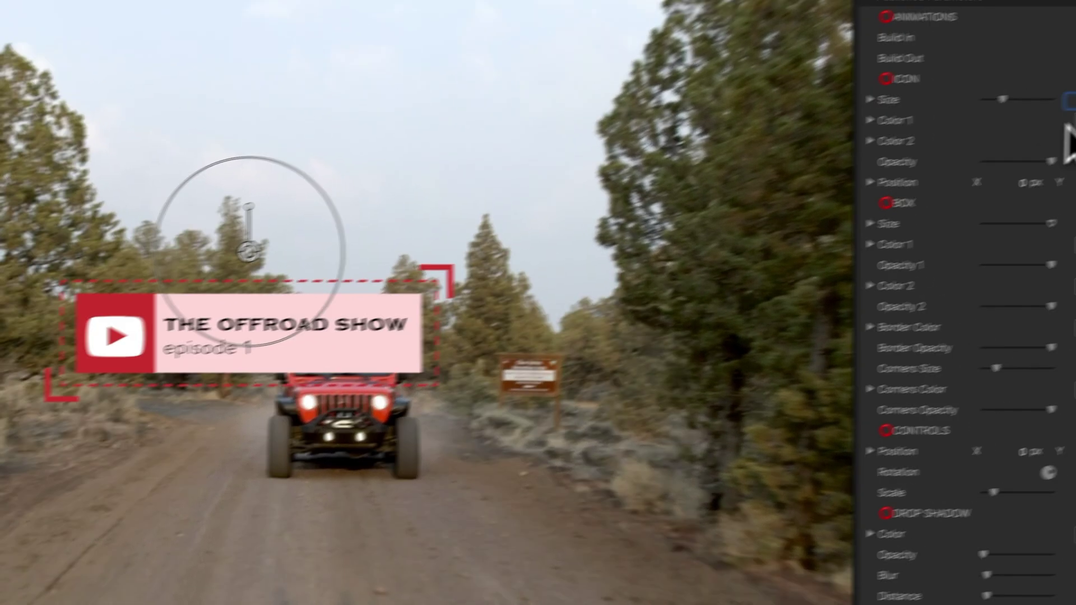
{"action": "left_click", "coordinate": [1073, 136]}
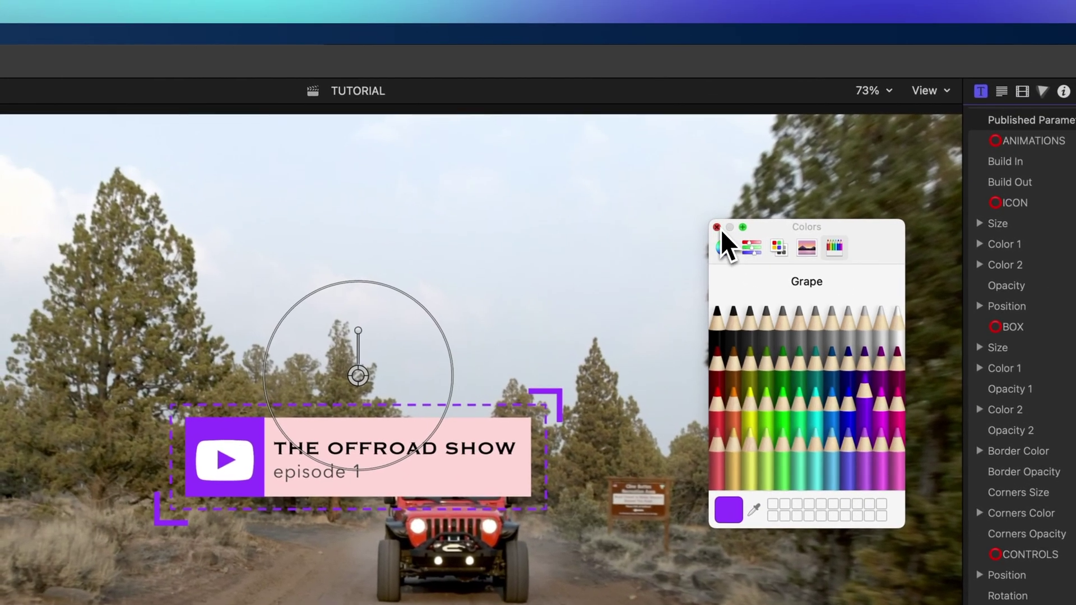
{"action": "left_click", "coordinate": [719, 228]}
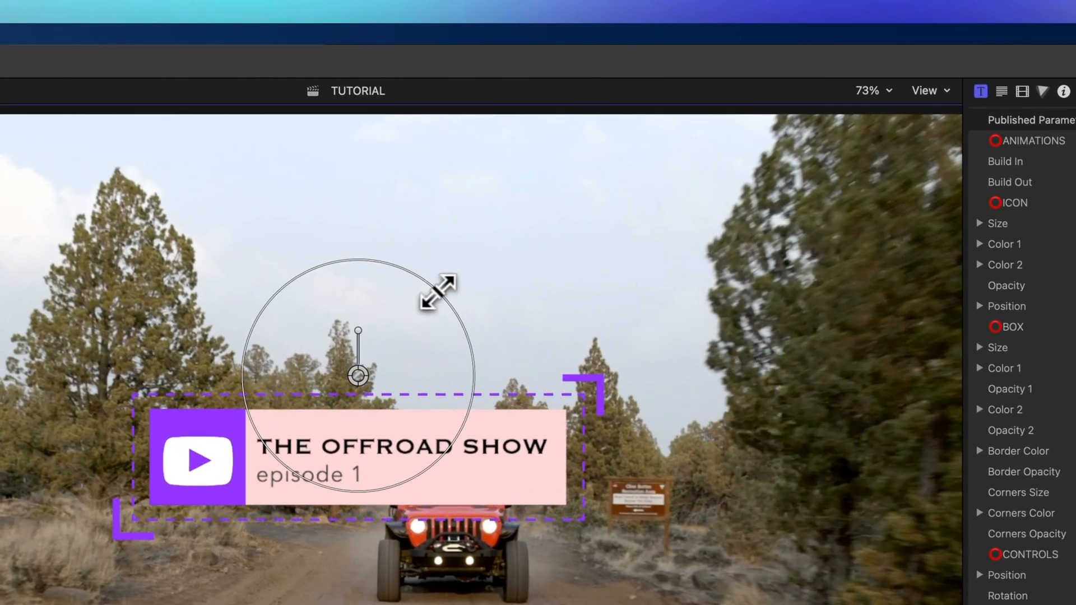
Scale the lower-third up slightly, move it to the upper right and tilt it clockwise.
{"action": "left_click_drag", "start_coordinate": [457, 289], "coordinate": [423, 303]}
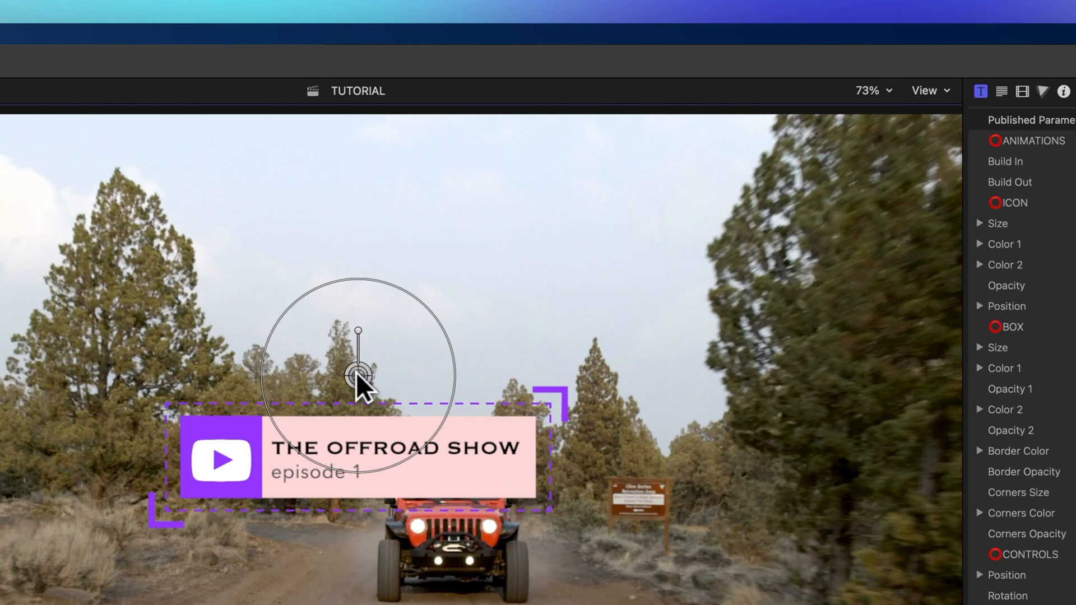
{"action": "left_click_drag", "start_coordinate": [359, 380], "coordinate": [707, 227]}
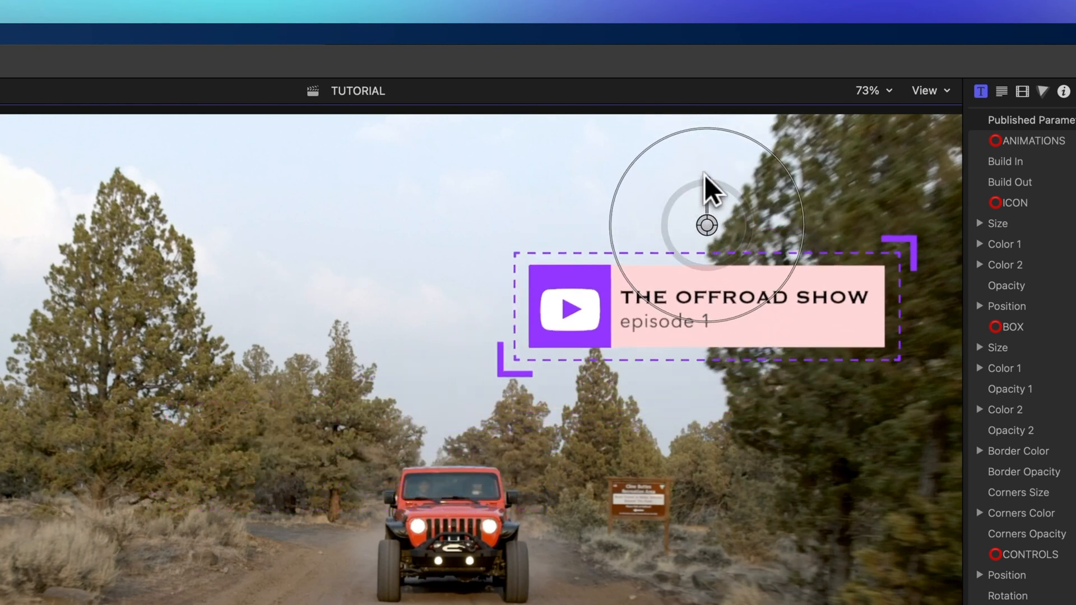
{"action": "mouse_move", "coordinate": [707, 188]}
{"action": "left_mouse_down"}
{"action": "mouse_move", "coordinate": [738, 195]}
{"action": "mouse_move", "coordinate": [716, 185]}
{"action": "left_mouse_up"}
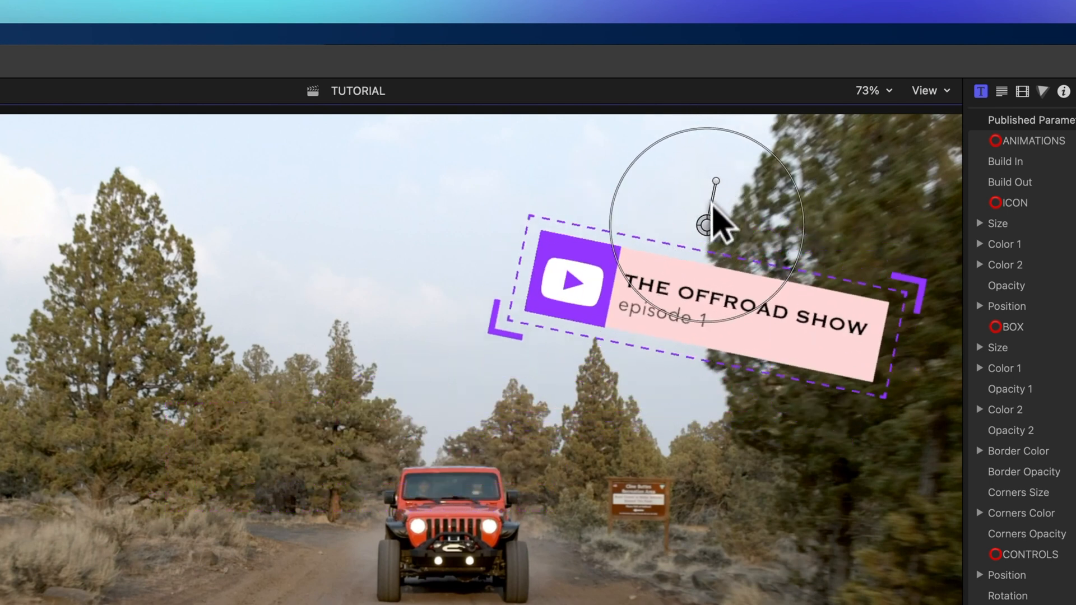